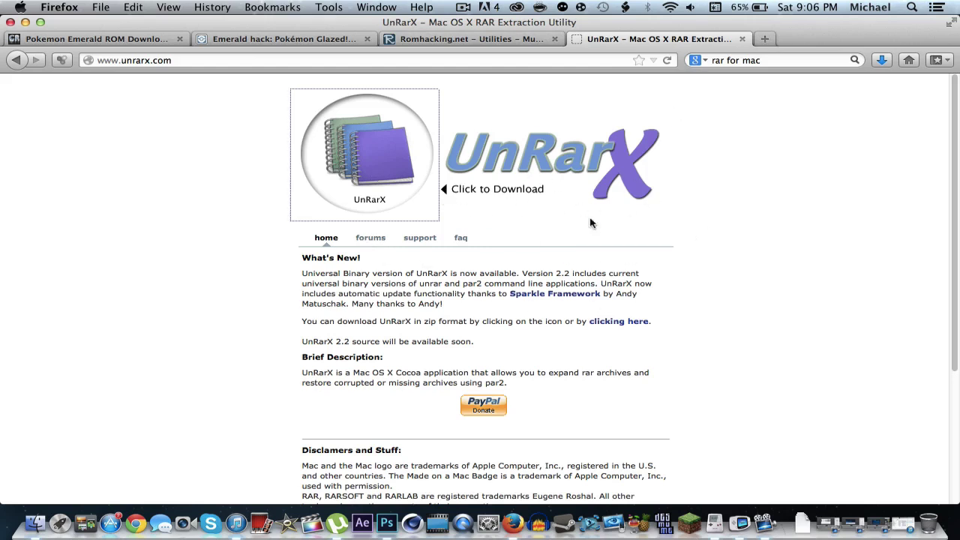
Step: Start the UnRarX_2.2.zip download, dismiss its prompt, and bring up the MultiPatch page
left_click(297, 43)
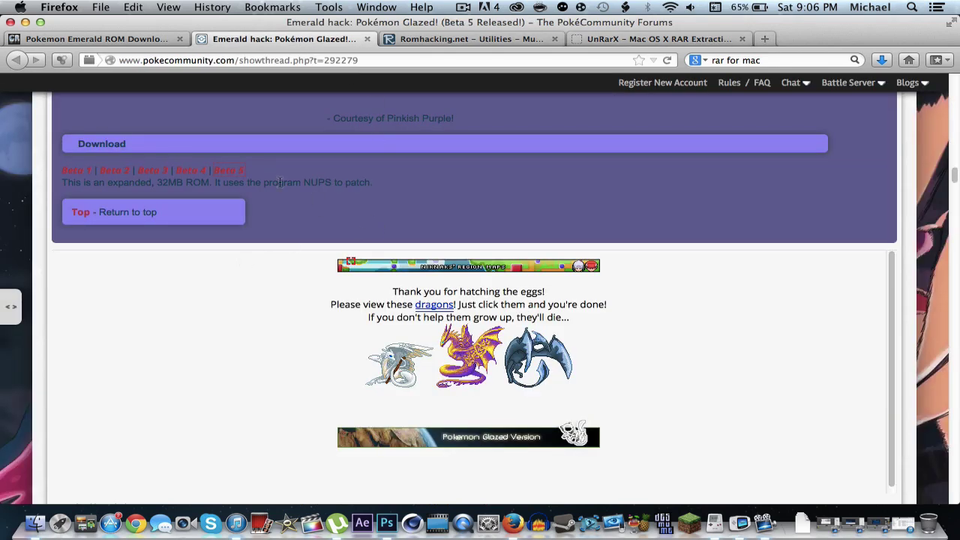
left_click(657, 41)
left_click(390, 175)
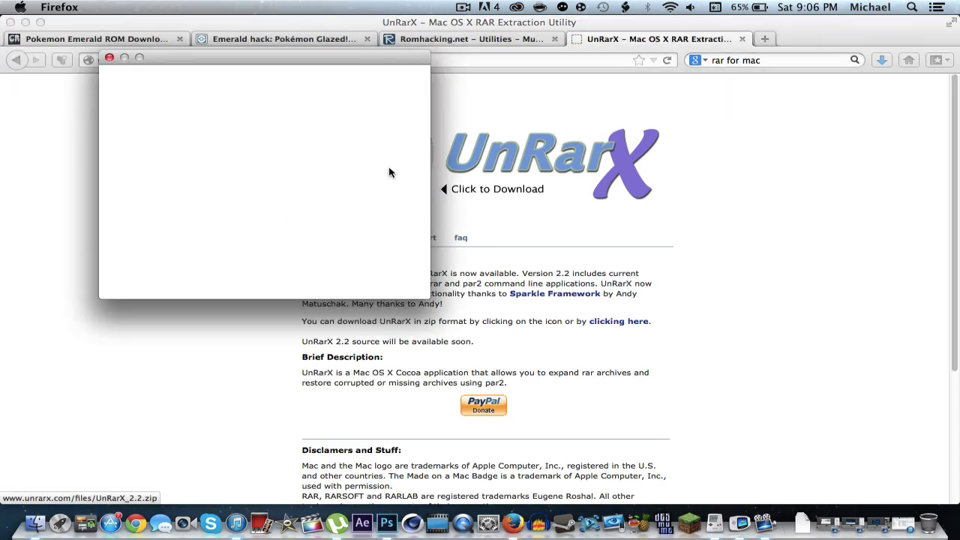
left_click(110, 58)
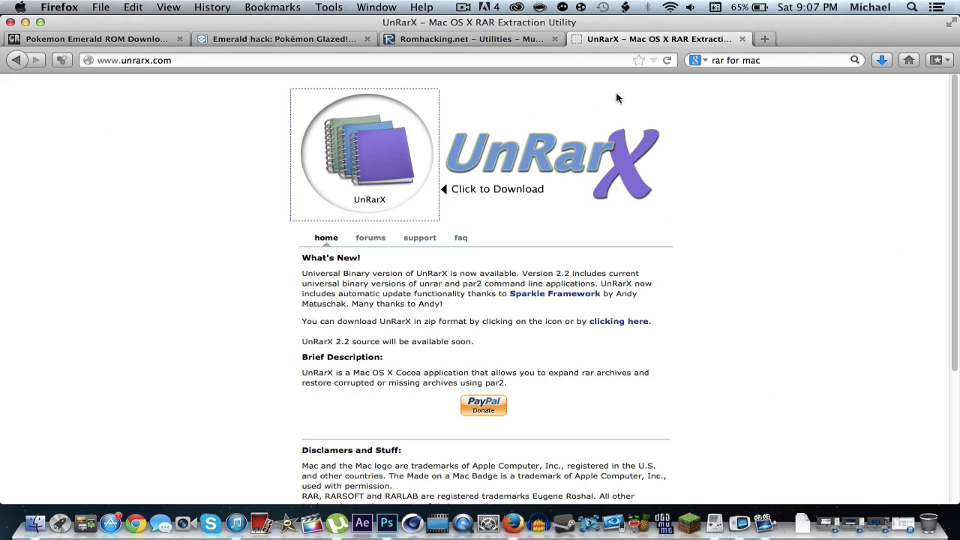
left_click(504, 41)
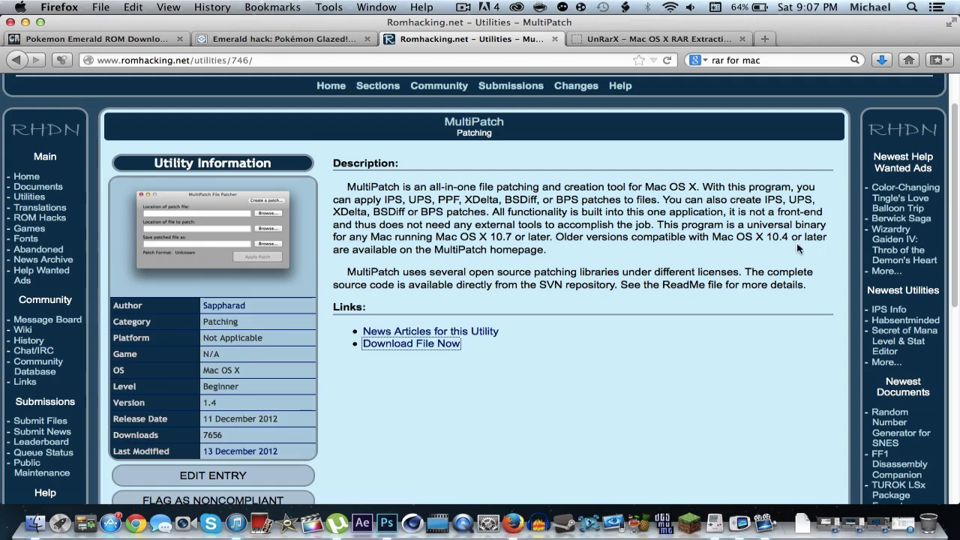
Step: Save multipatch14.zip, check it in the Downloads stack, then go to the CoolROM Emerald page
left_click(424, 348)
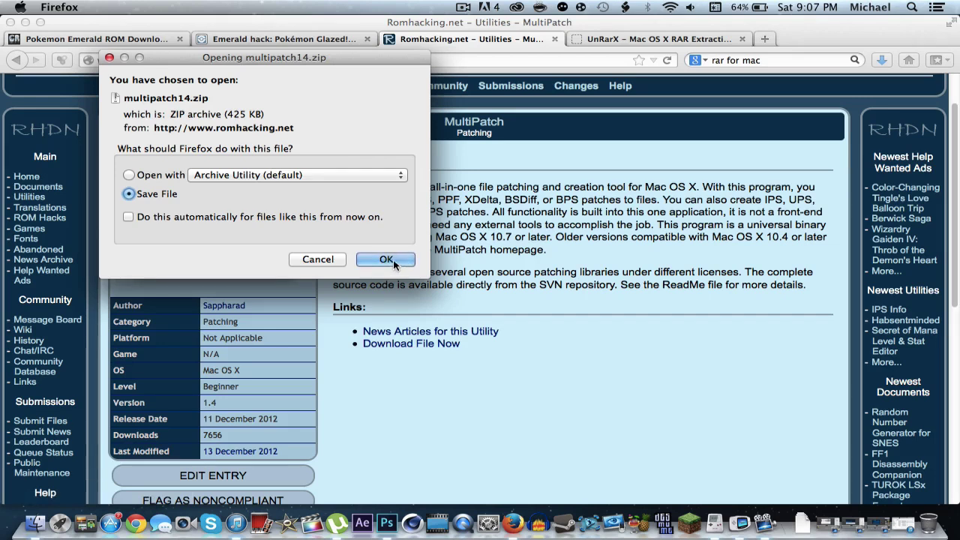
left_click(393, 260)
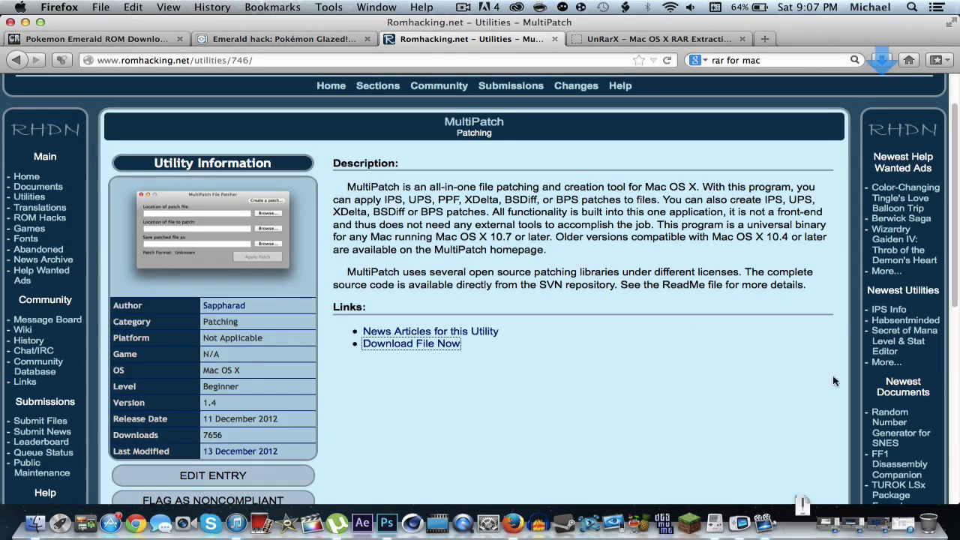
left_click(802, 516)
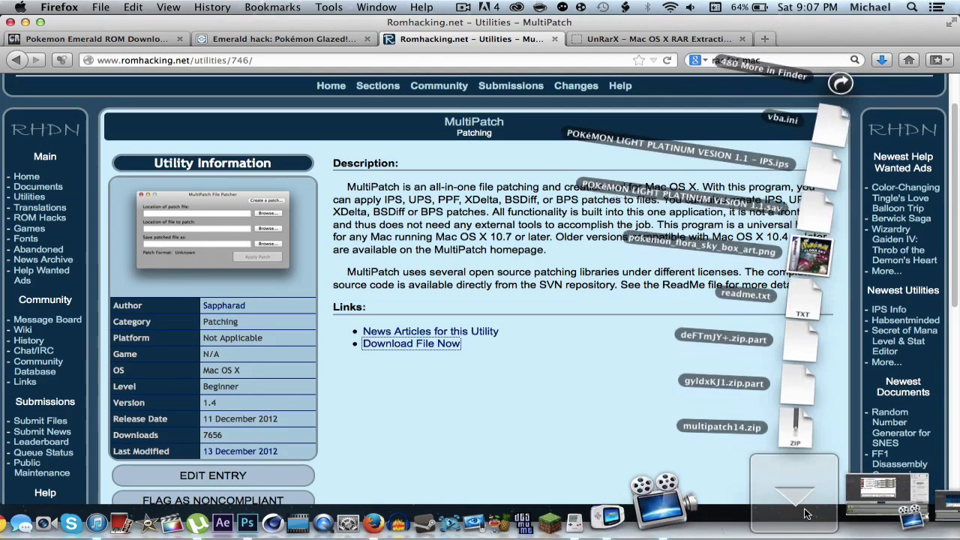
left_click(828, 451)
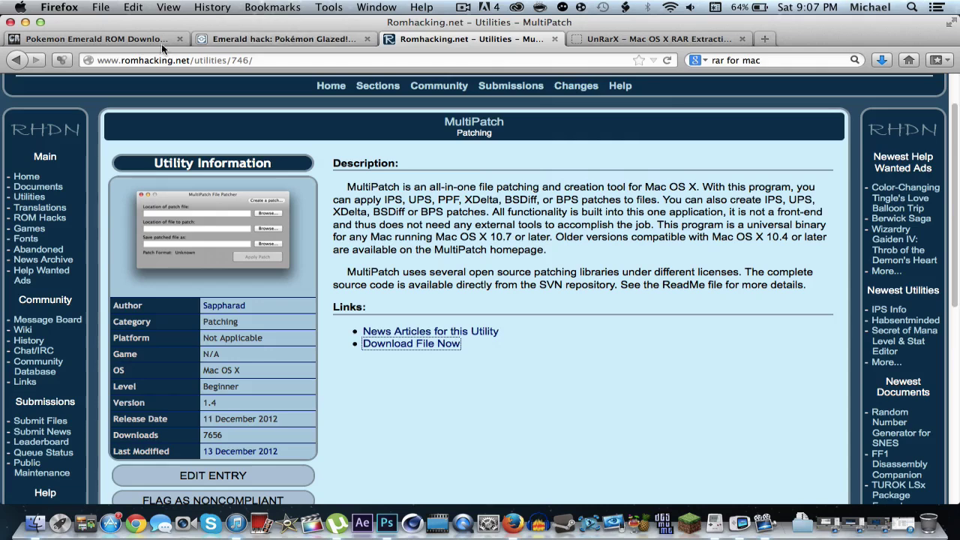
left_click(82, 41)
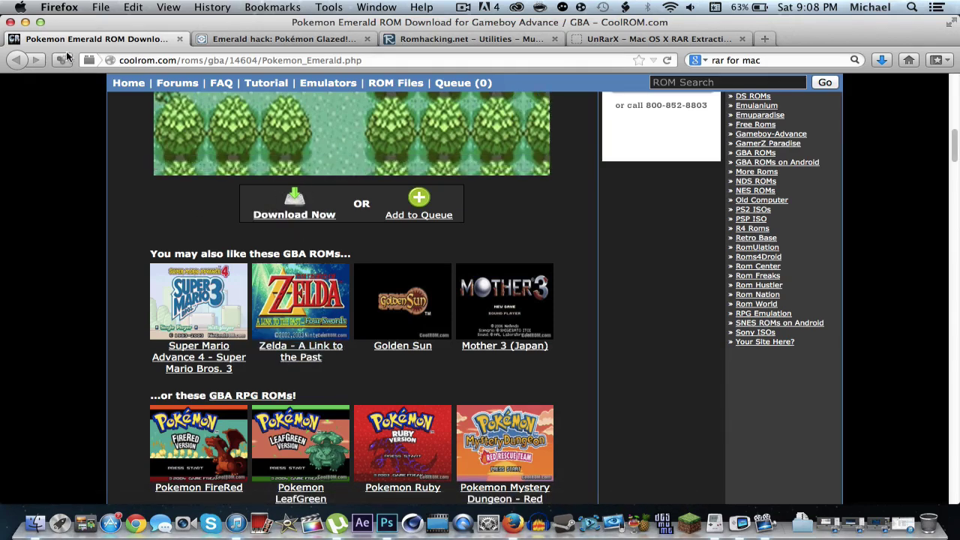
Step: Save Pokemon Emerald.zip from CoolROM, close the popup, and return to the Glazed thread
left_click(281, 216)
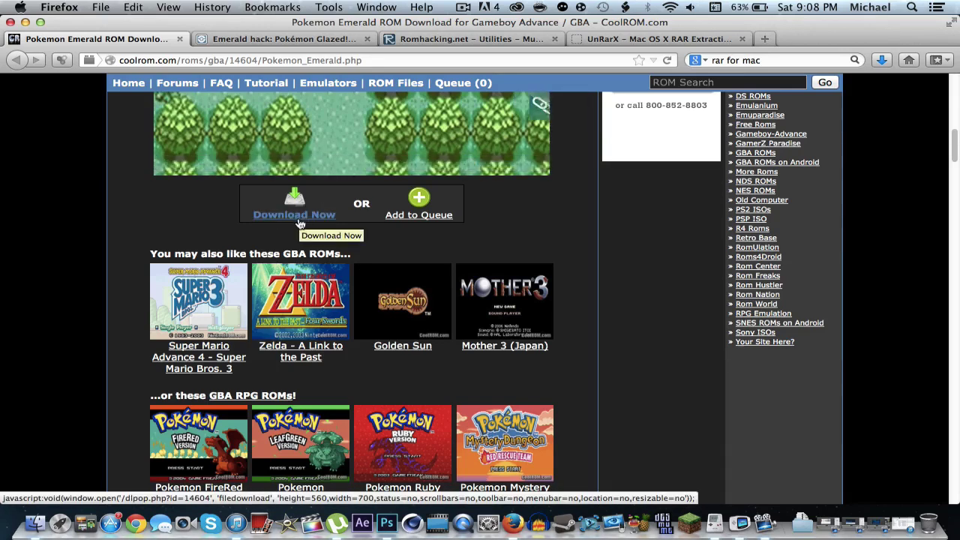
left_click(295, 217)
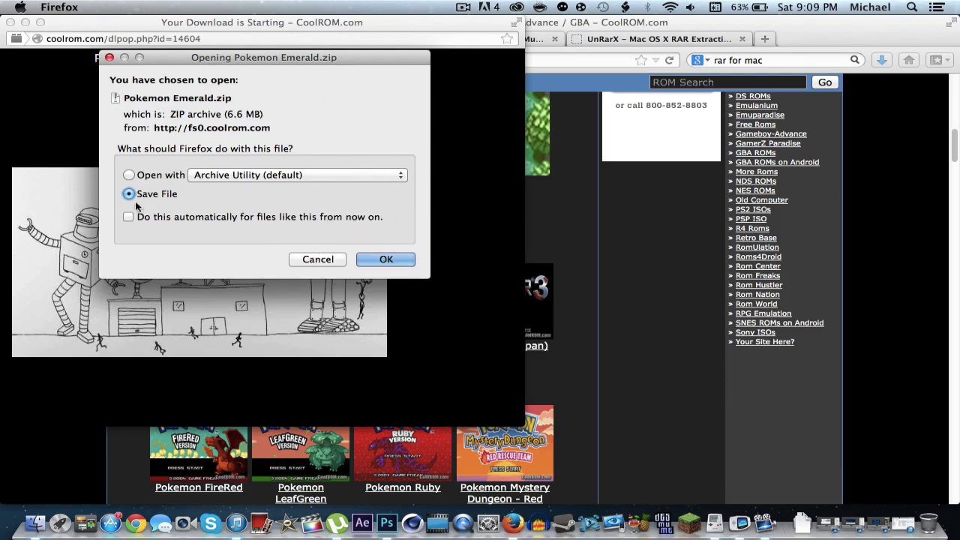
left_click(392, 260)
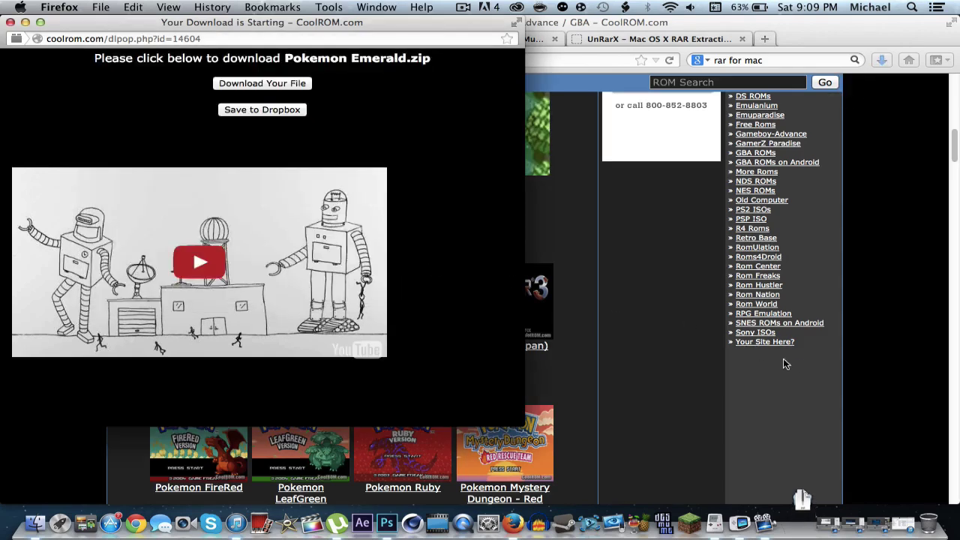
left_click(10, 21)
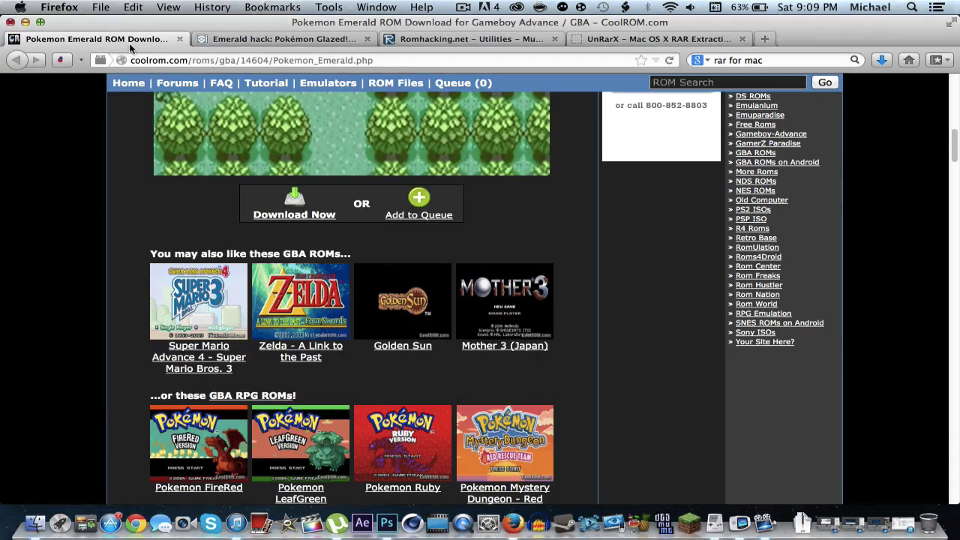
left_click(299, 43)
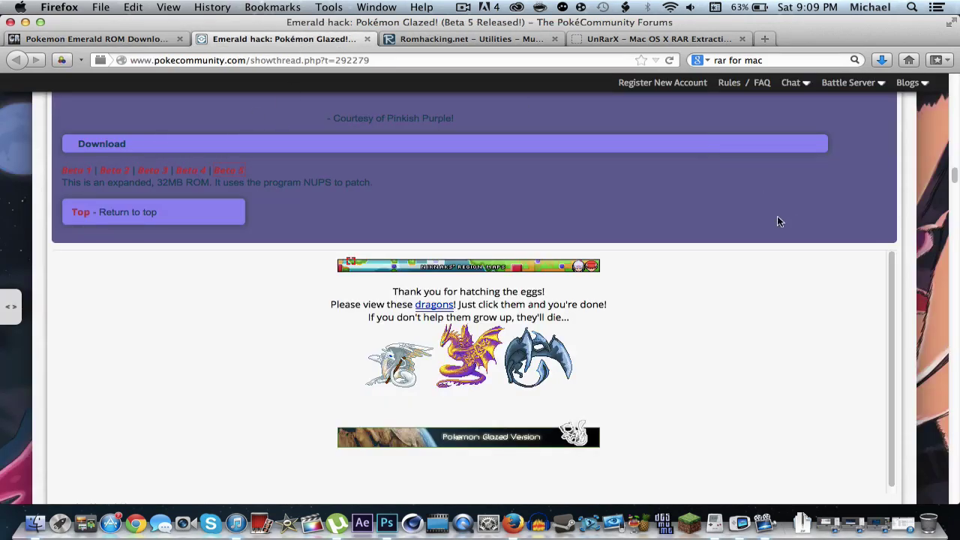
Step: Jump to the first post's Download section and open the Beta 5 MediaFire link
scroll(855, 171, "up", 15)
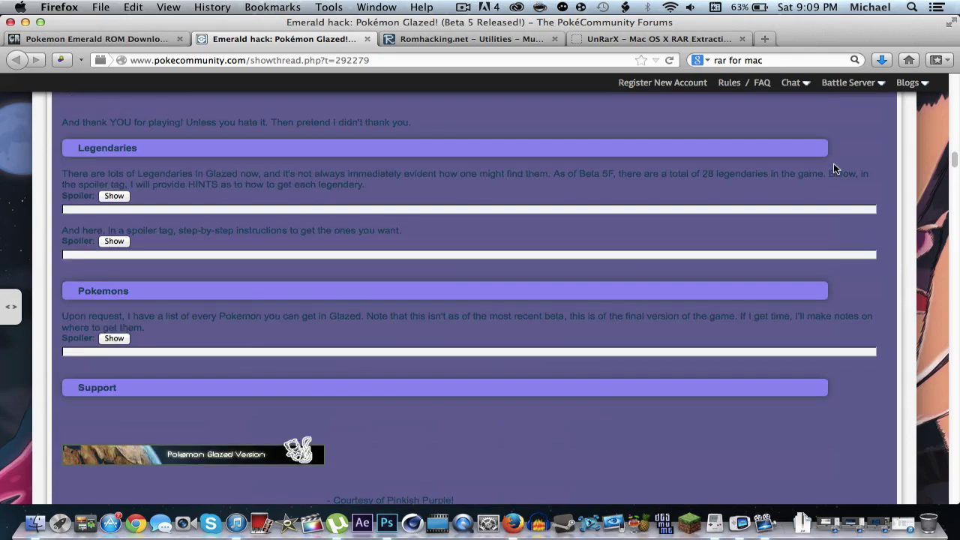
scroll(837, 169, "up", 20)
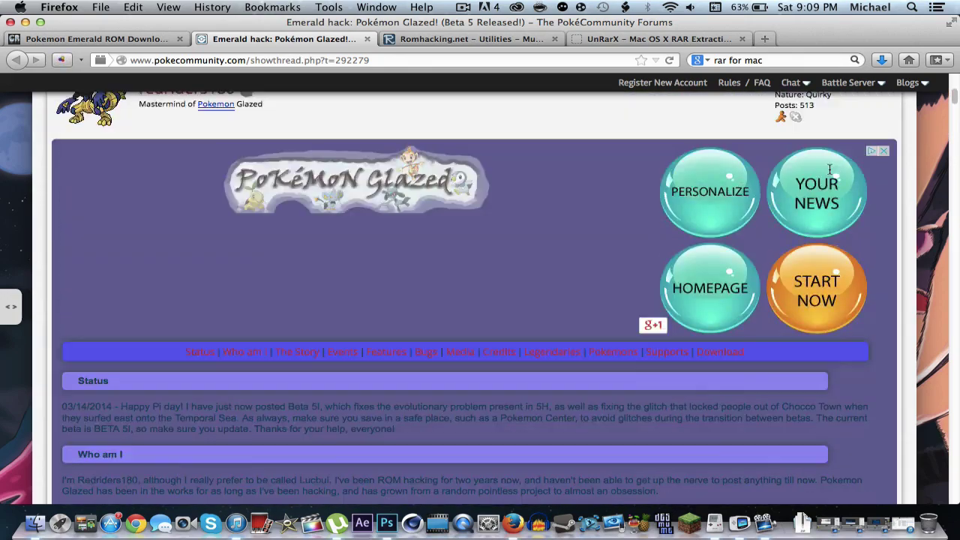
scroll(420, 150, "up", 4)
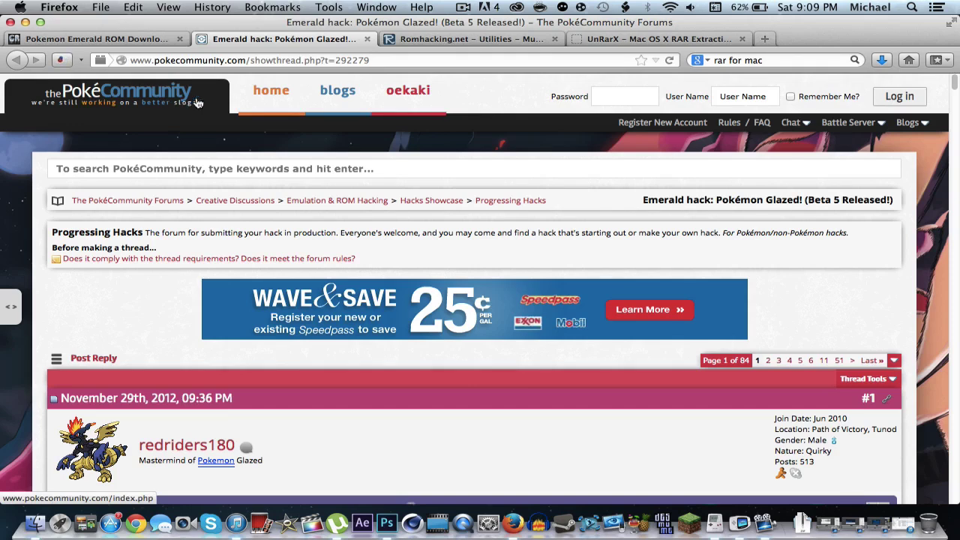
scroll(335, 208, "down", 5)
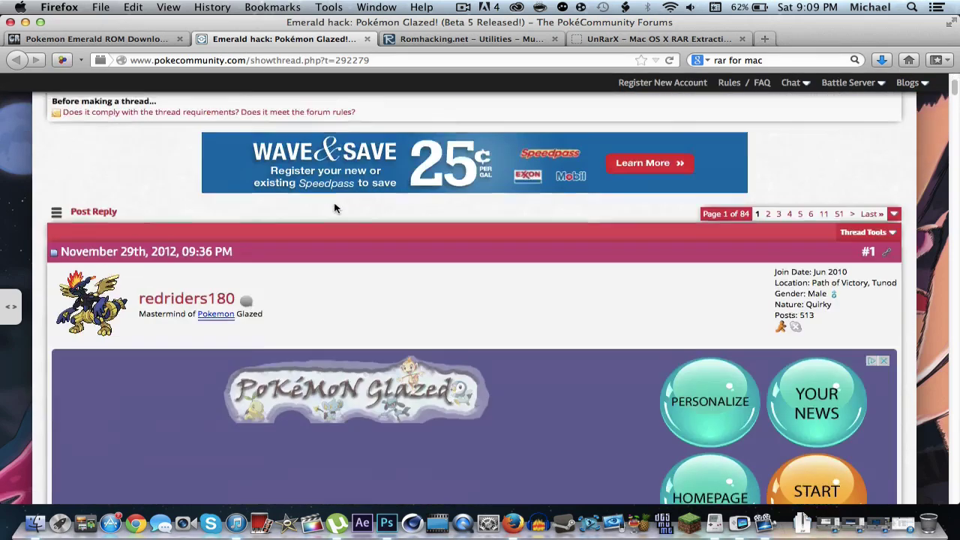
scroll(334, 208, "down", 7)
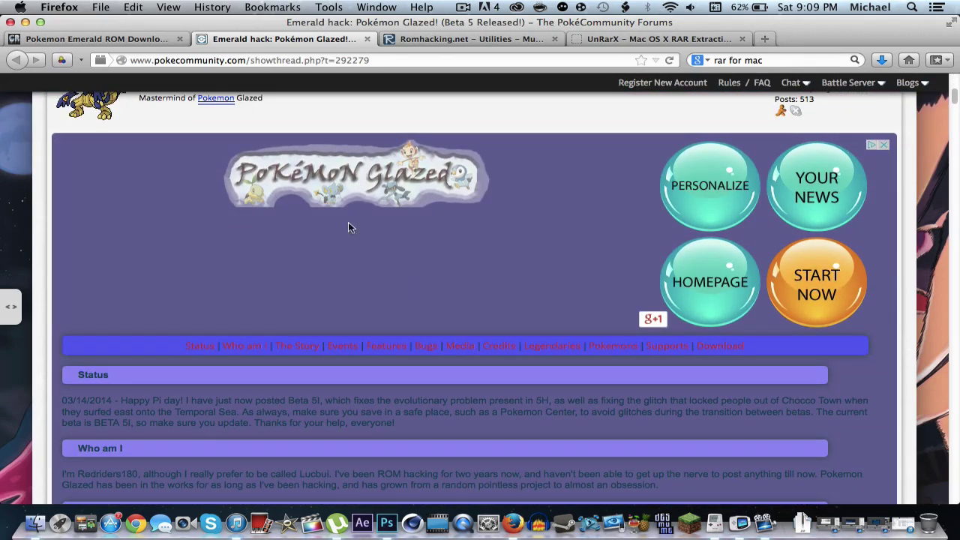
scroll(452, 218, "down", 20)
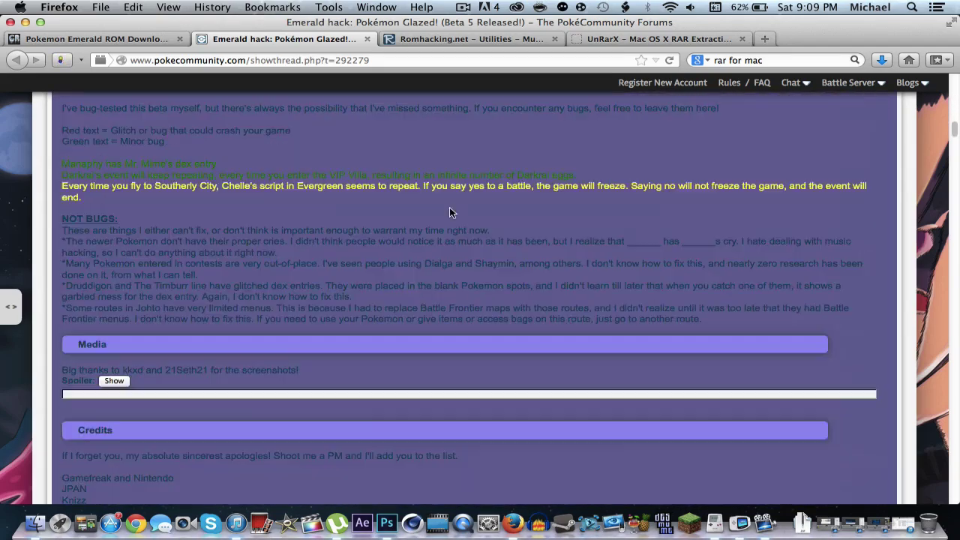
scroll(439, 222, "down", 20)
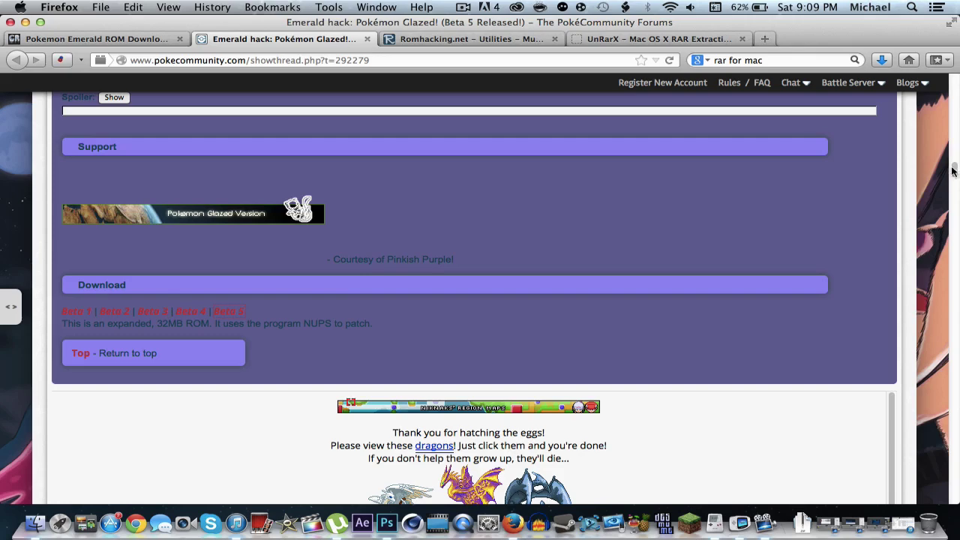
left_click_drag(956, 171, 955, 91)
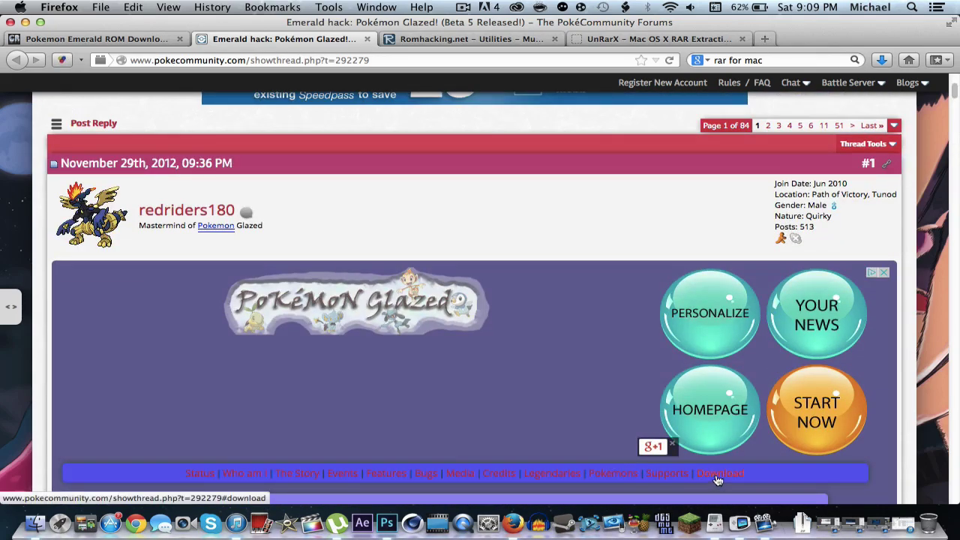
left_click(720, 476)
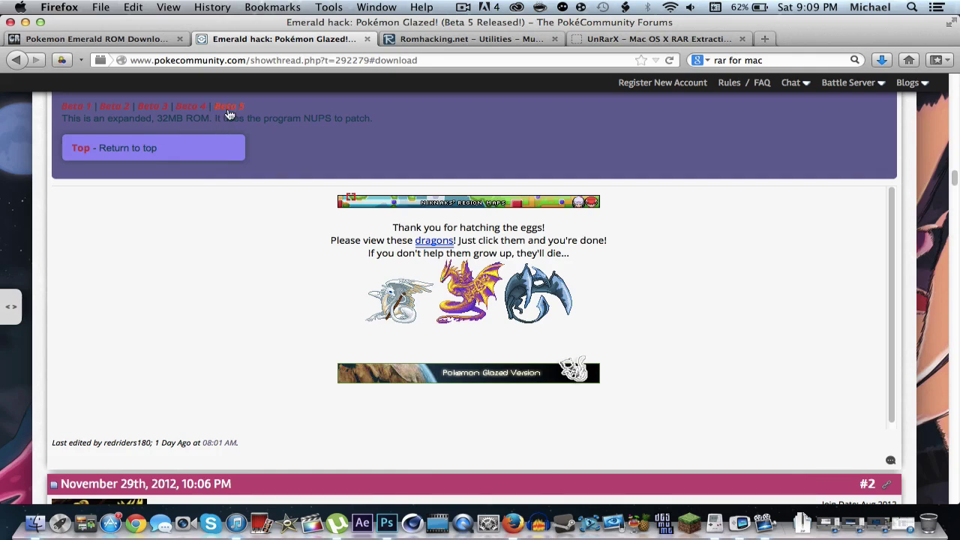
left_click(227, 109)
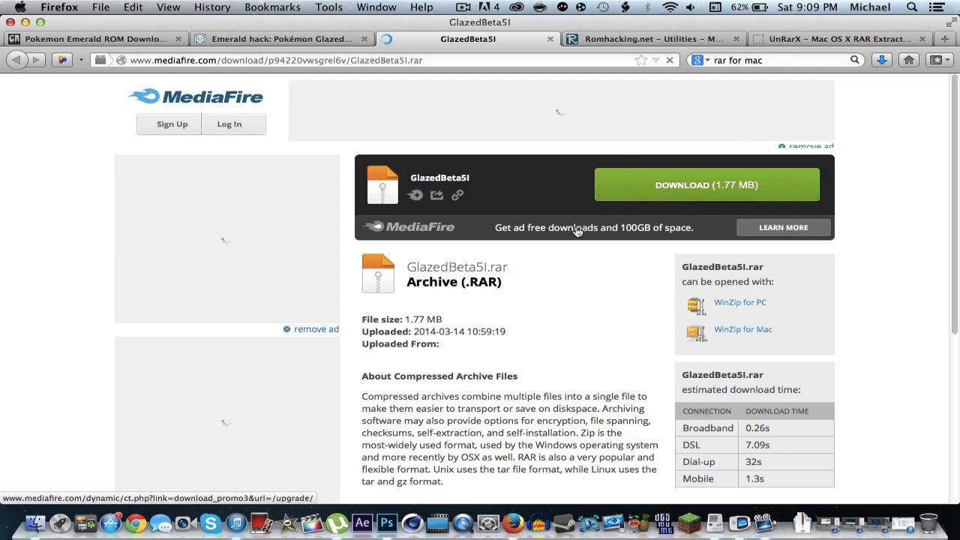
Step: Download GlazedBeta5I.rar from MediaFire, choosing Save File
left_click(688, 185)
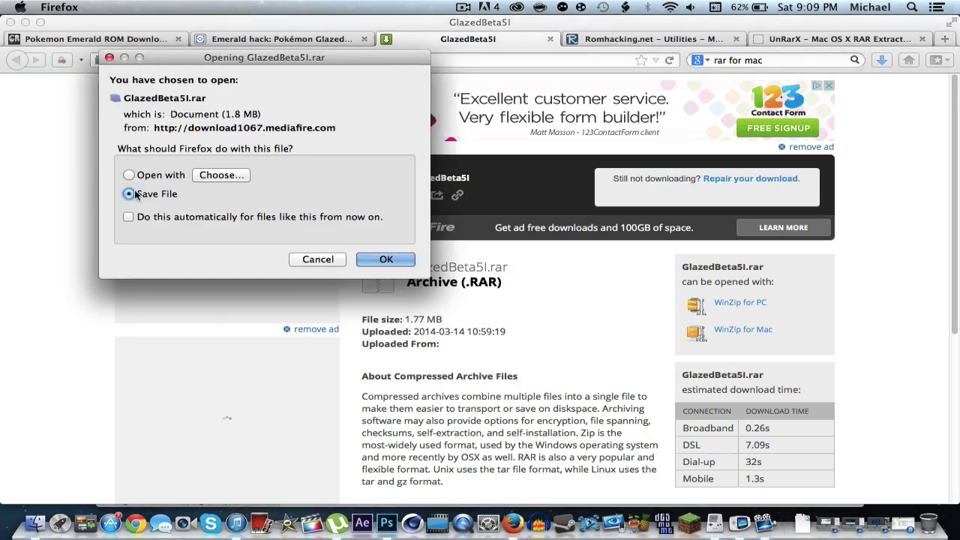
left_click(386, 259)
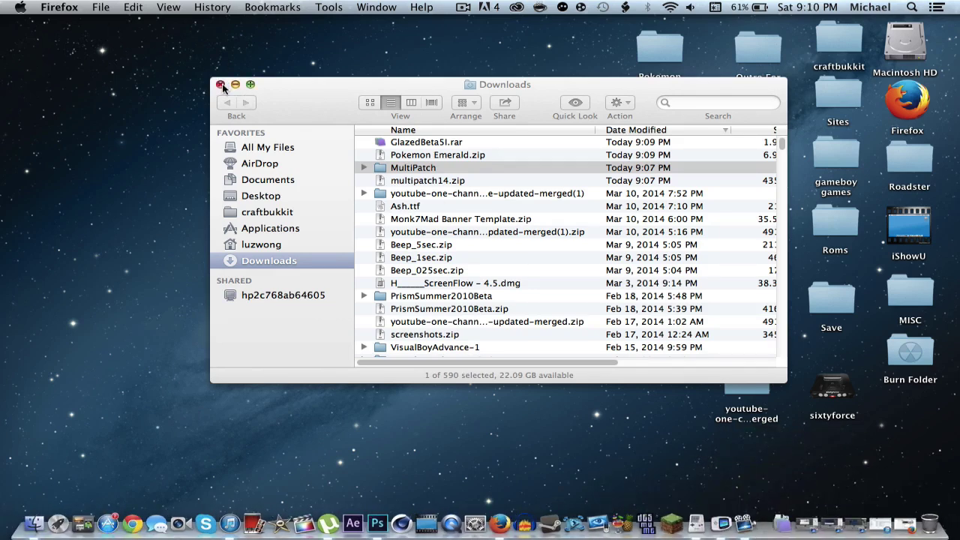
Step: Extract GlazedBeta5I.ups from GlazedBeta5I.rar with UnRarX via the Downloads stack
left_click(220, 84)
left_click(781, 524)
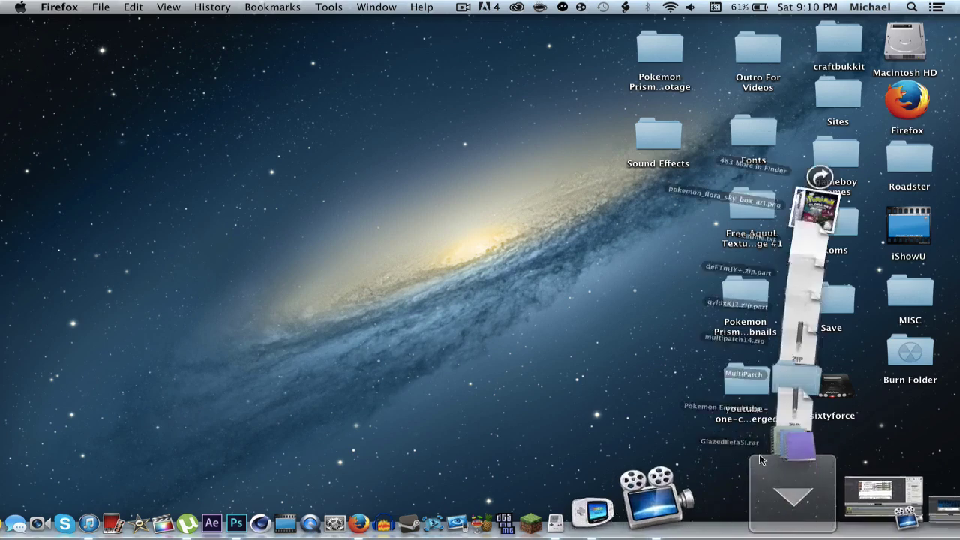
left_click(826, 439)
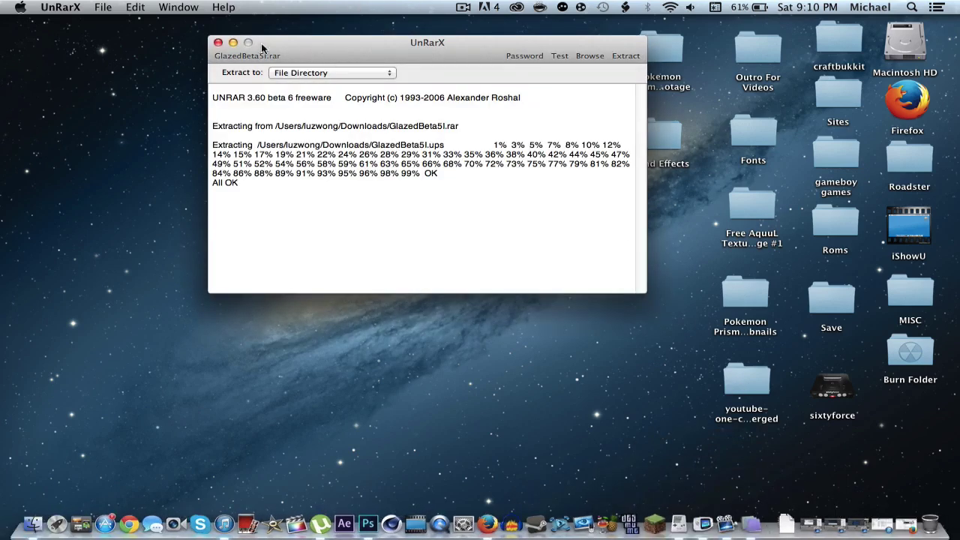
left_click(218, 43)
left_click(784, 524)
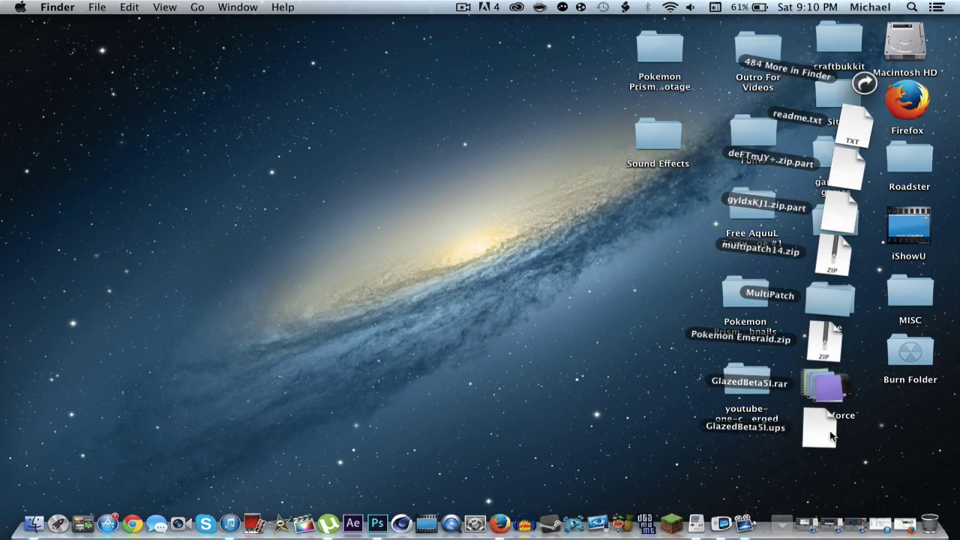
Step: Drag GlazedBeta5I.ups from the Downloads stack onto the desktop
left_click_drag(823, 433, 523, 229)
left_click(538, 341)
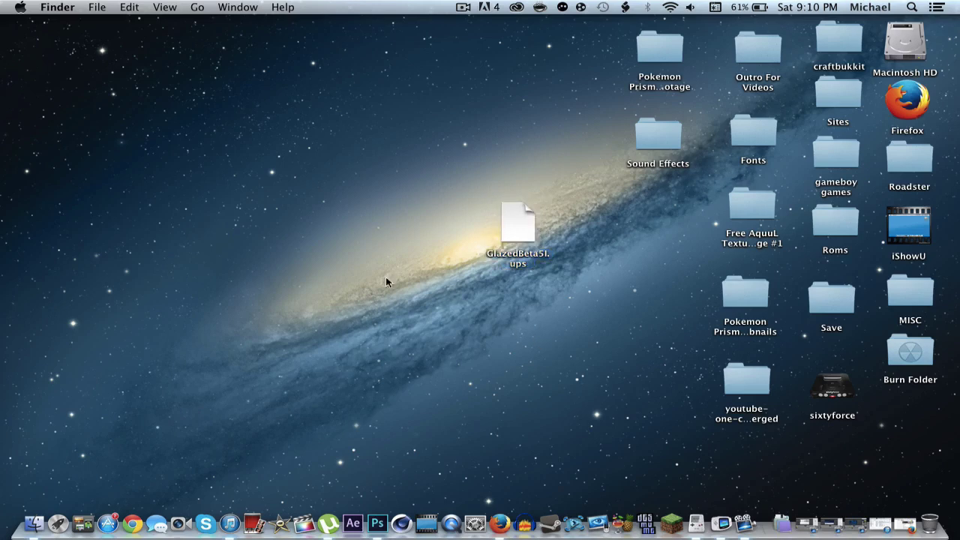
left_click(784, 502)
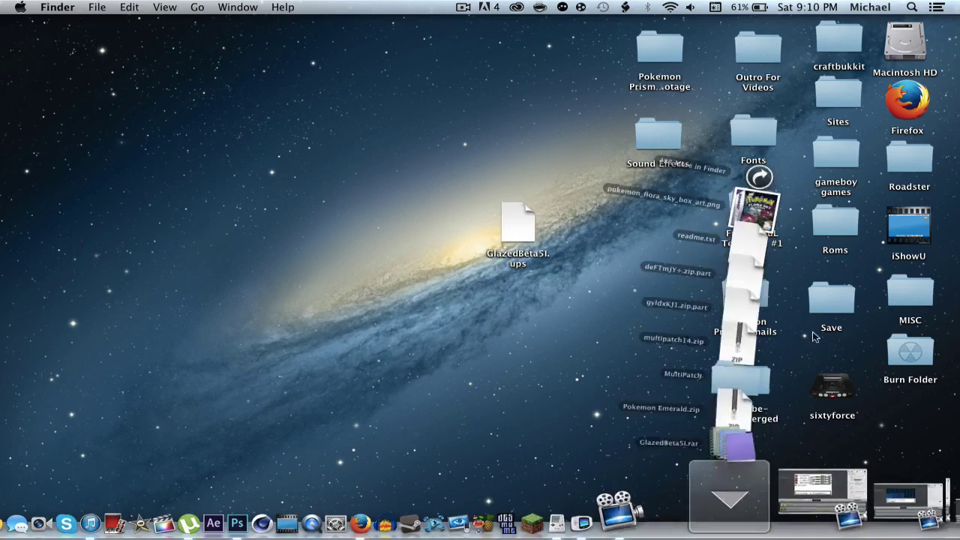